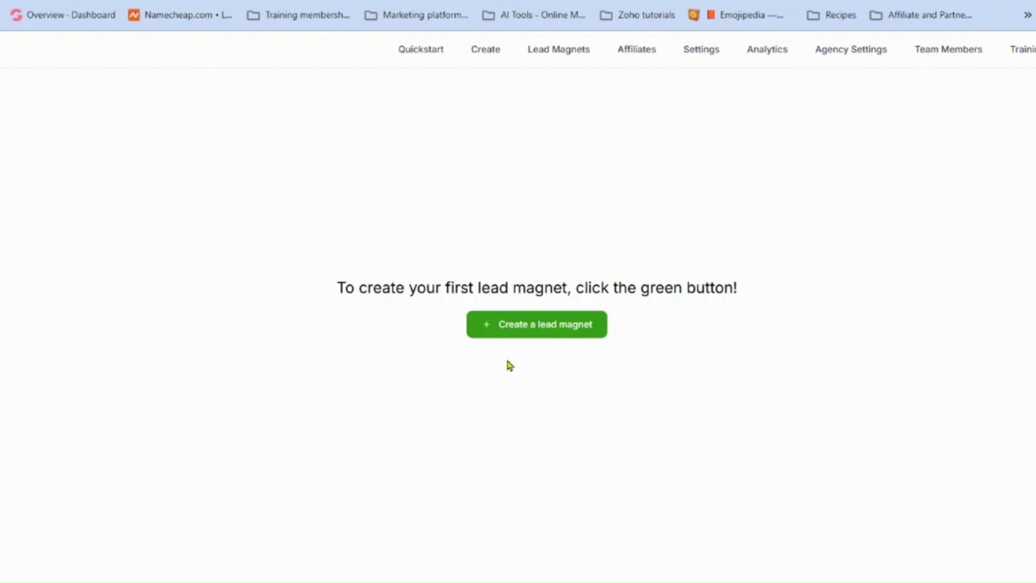
Start a new lead magnet named "Is creating a lead magnet really worth it - Mari" using the 5-Point Listicle template
click(554, 327)
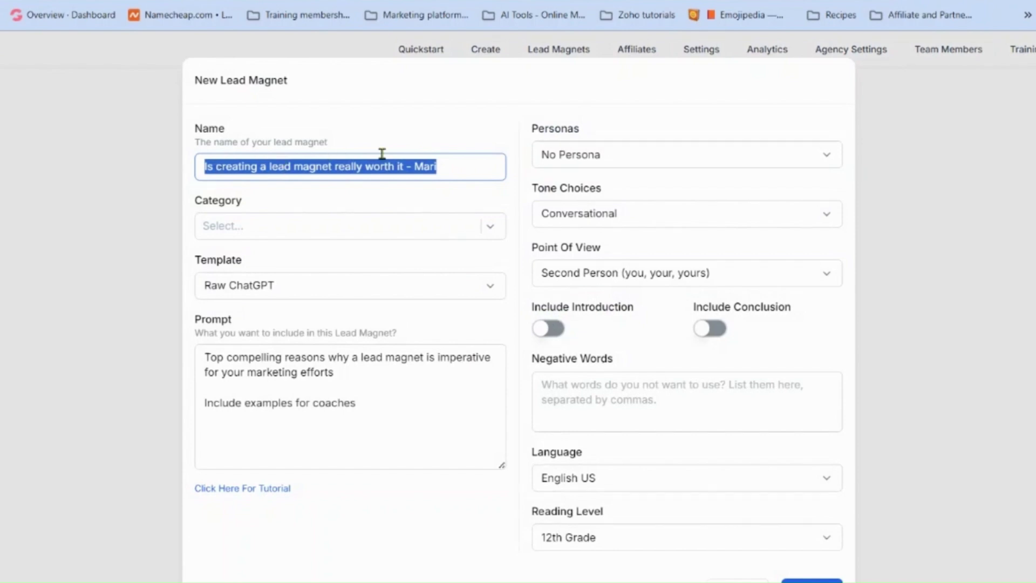
click(455, 170)
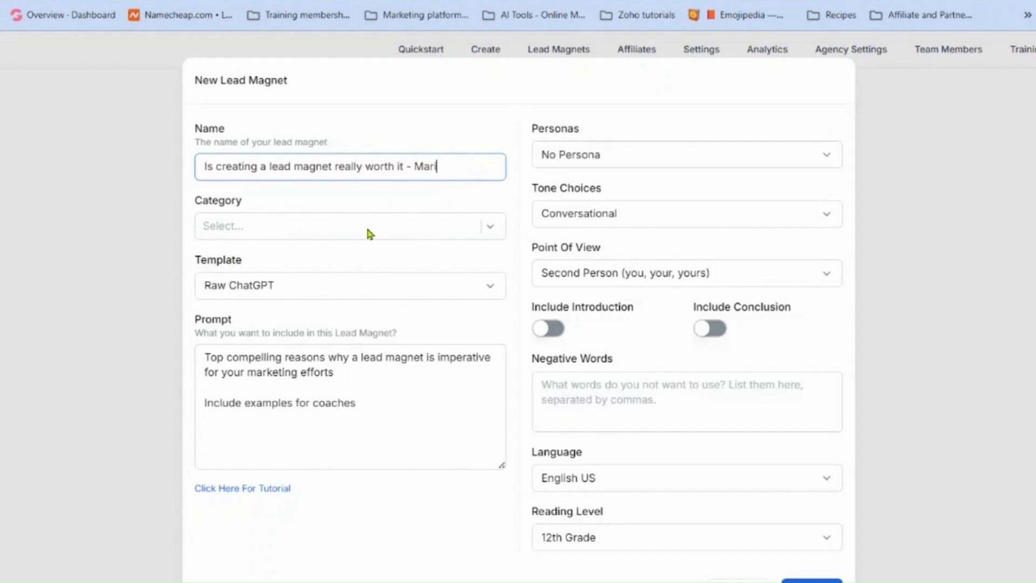
click(488, 290)
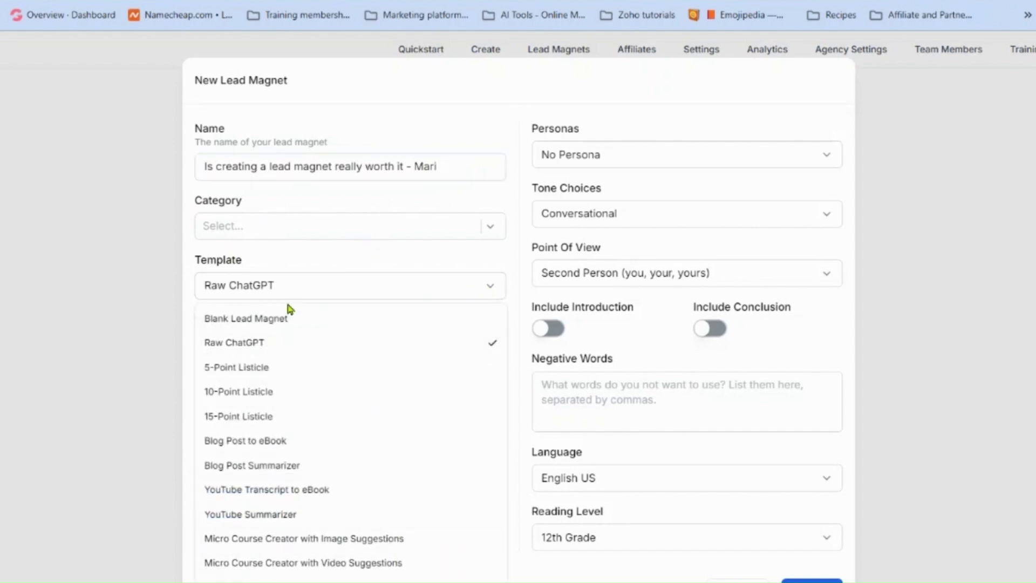
click(251, 371)
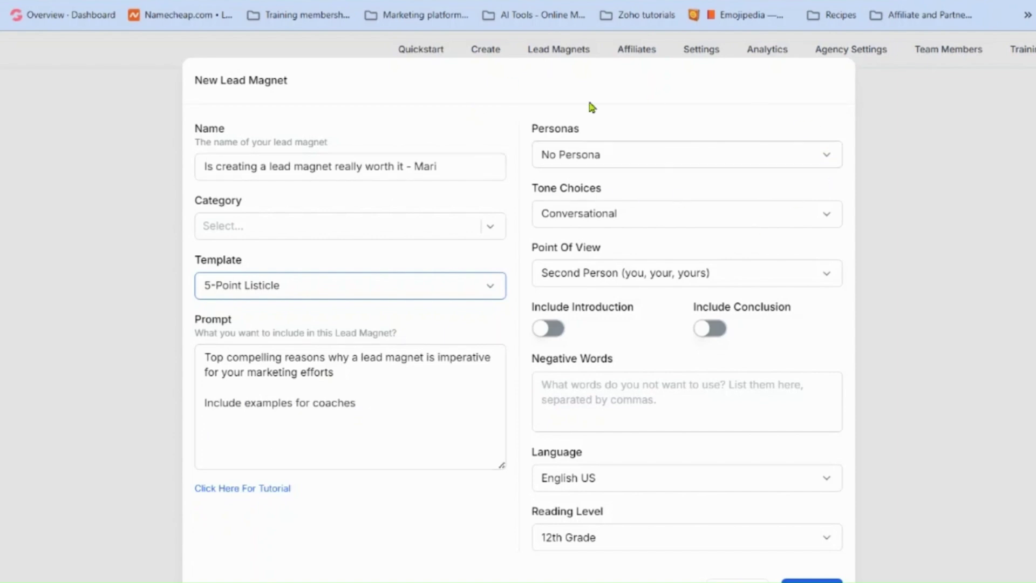
Choose the Mari Smith persona, keep the second-person point of view, and include both an introduction and a conclusion
click(825, 158)
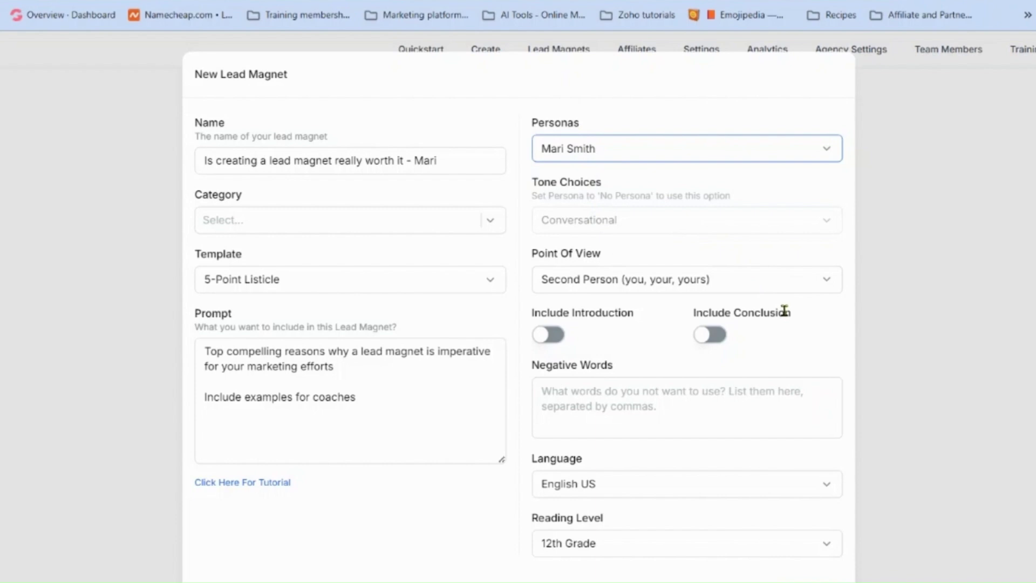
click(815, 292)
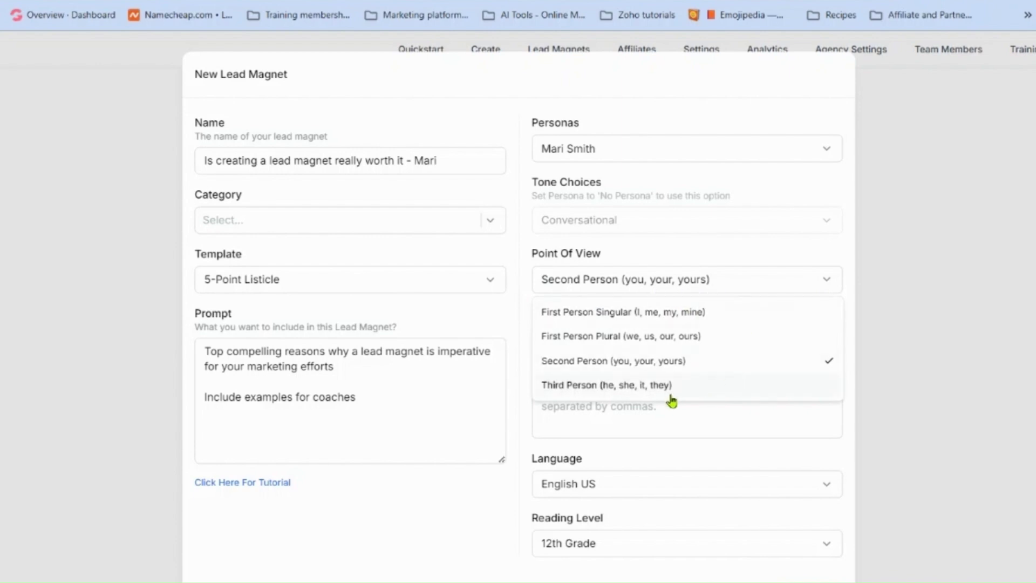
click(829, 279)
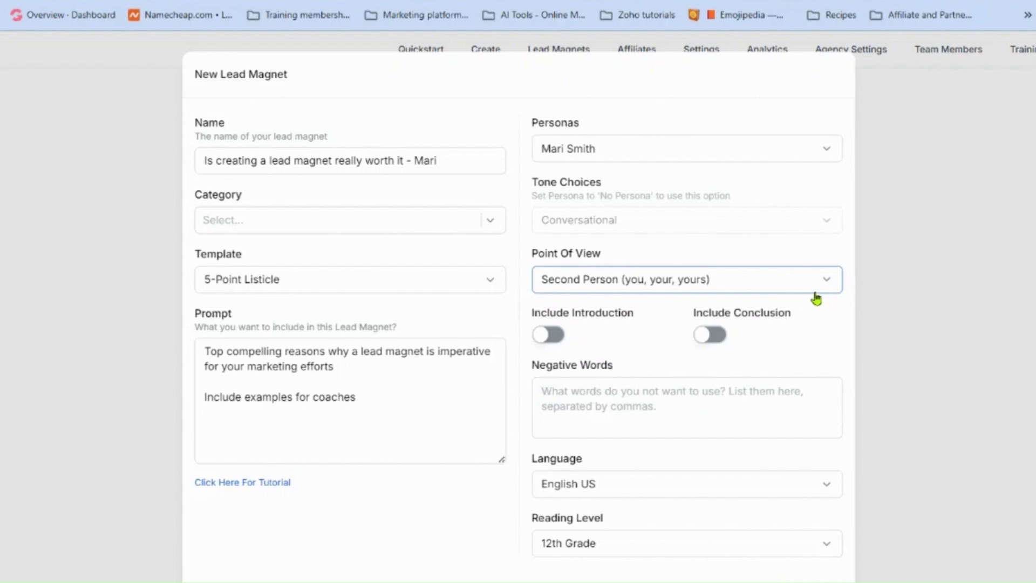
click(550, 334)
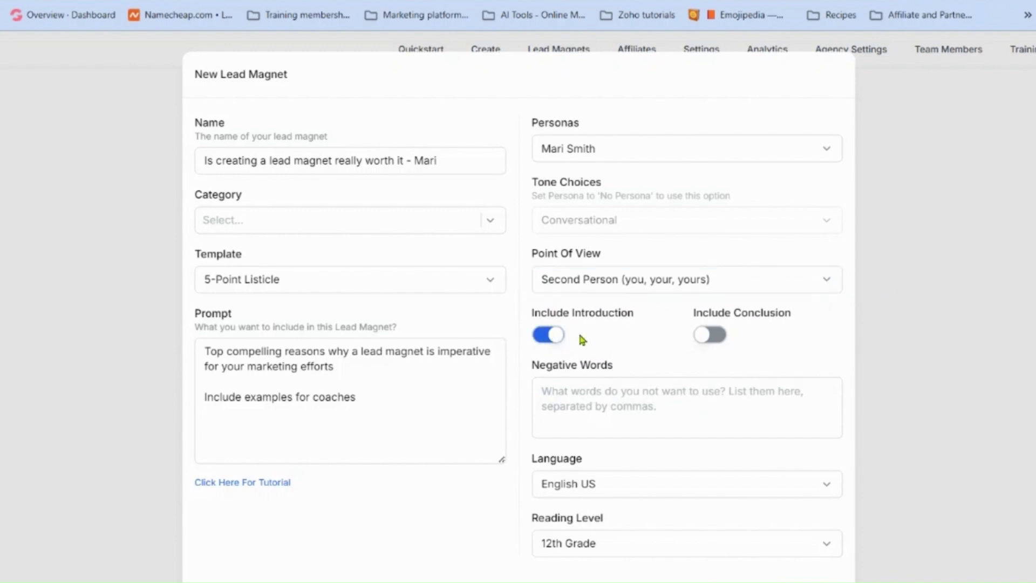
click(709, 339)
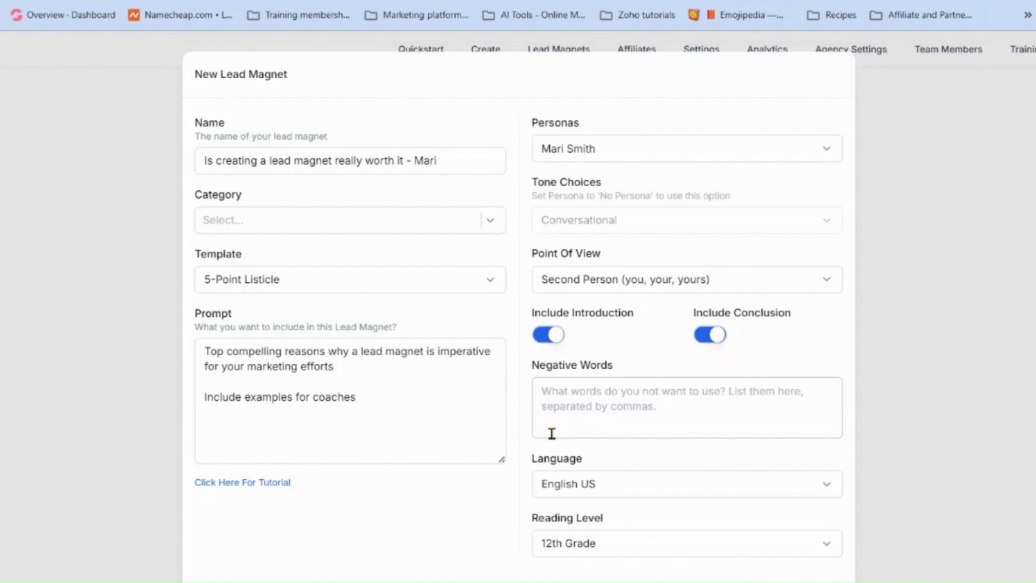
Paste the prepared list of negative words, starting with "Amazing, Disruptive, Remarkable, Breakthrough" and ending with "Remember", and review it
click(581, 403)
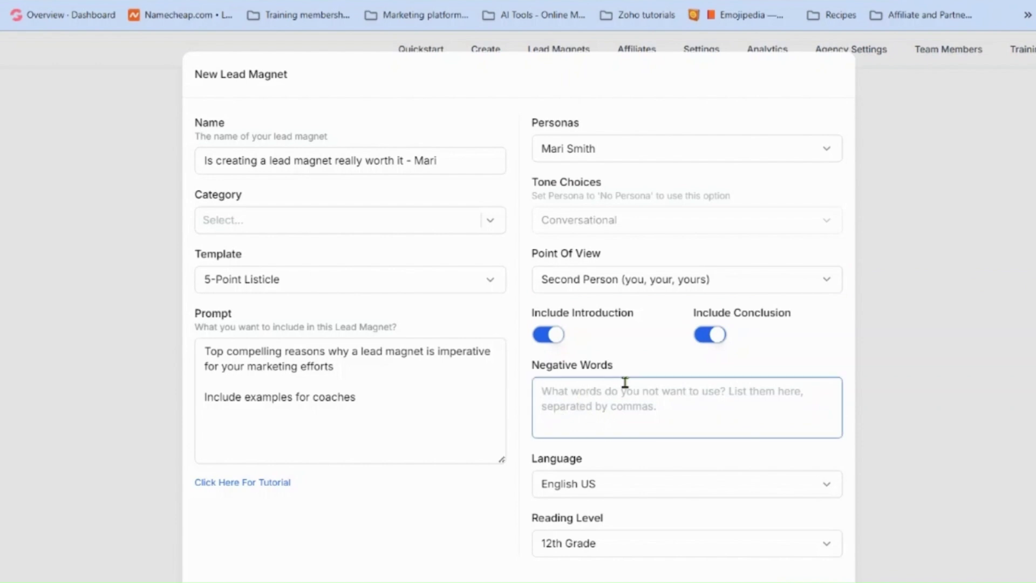
key(ctrl+v)
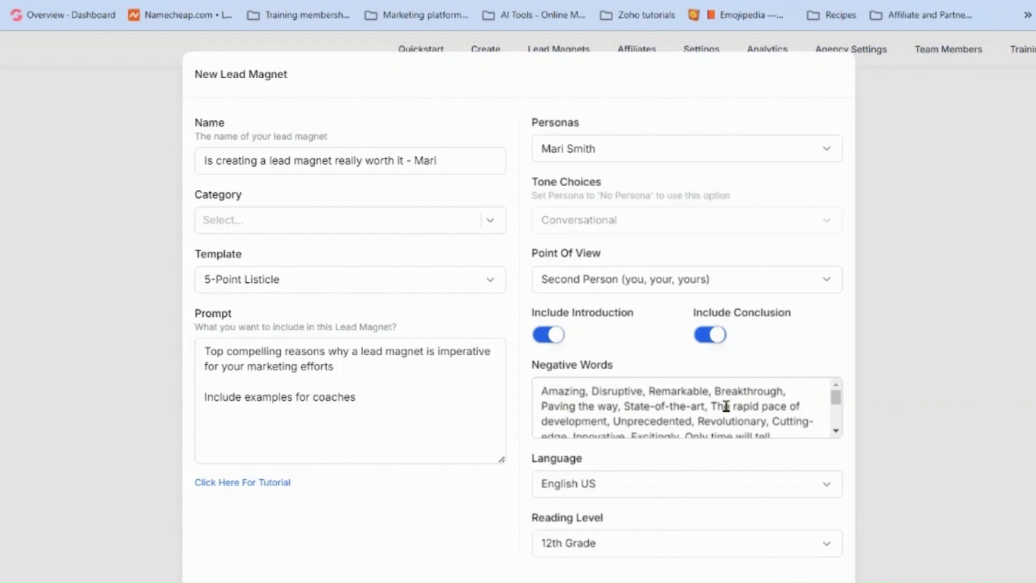
scroll(730, 404, down, 3)
scroll(730, 402, down, 1)
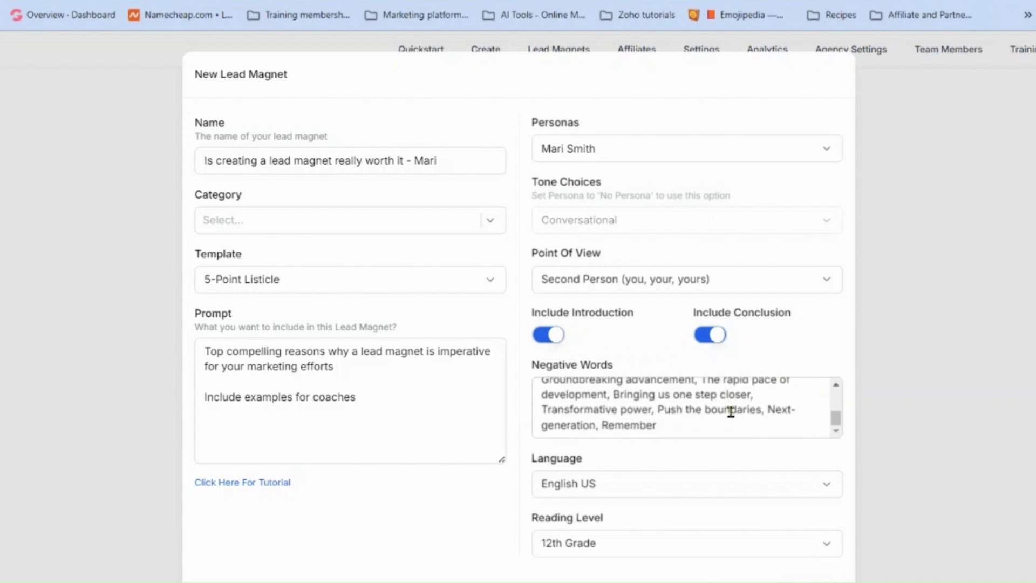
scroll(730, 412, up, 5)
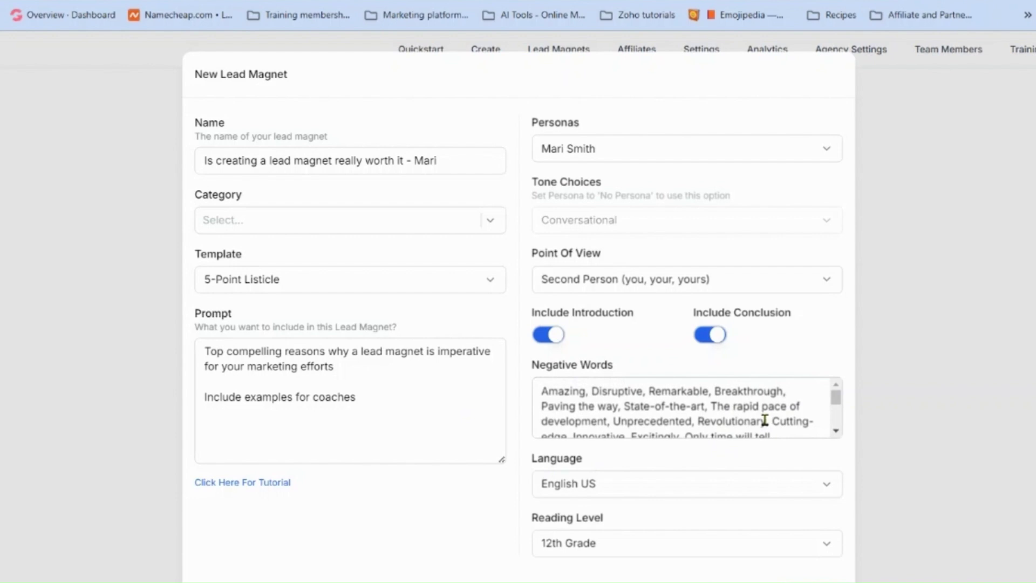
Review the available languages and reading levels, keeping English US and 12th Grade
click(825, 485)
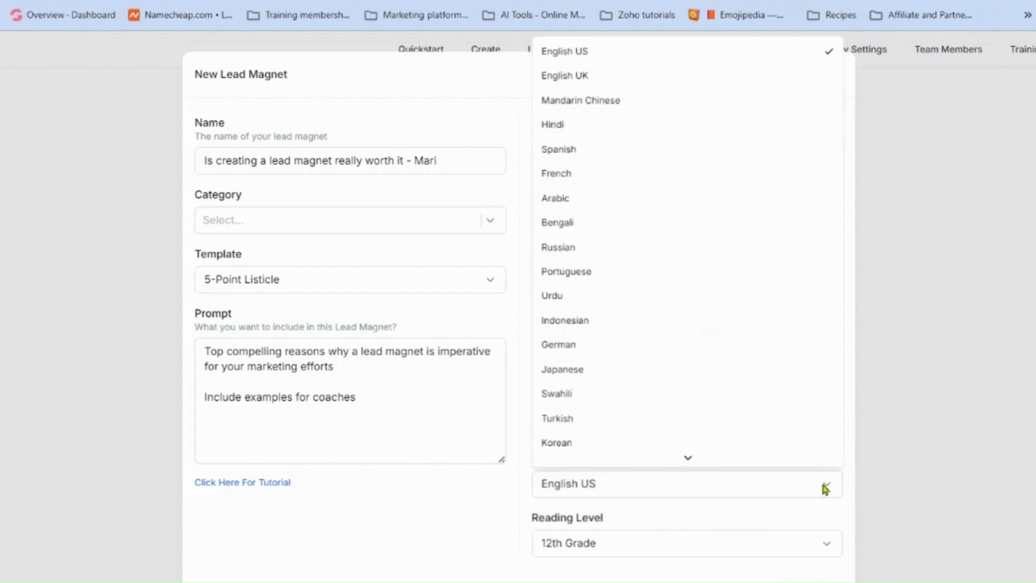
click(826, 488)
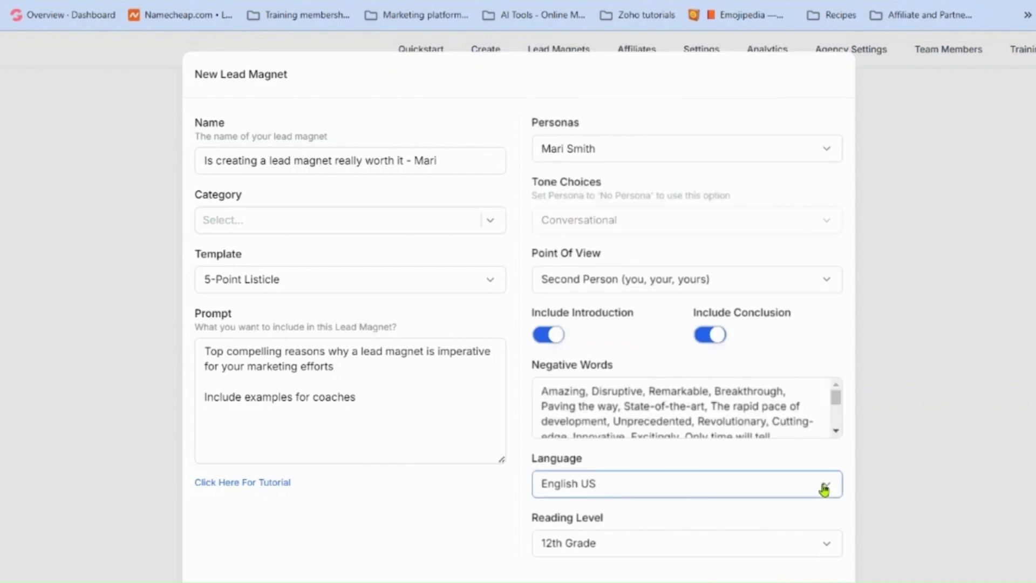
click(827, 545)
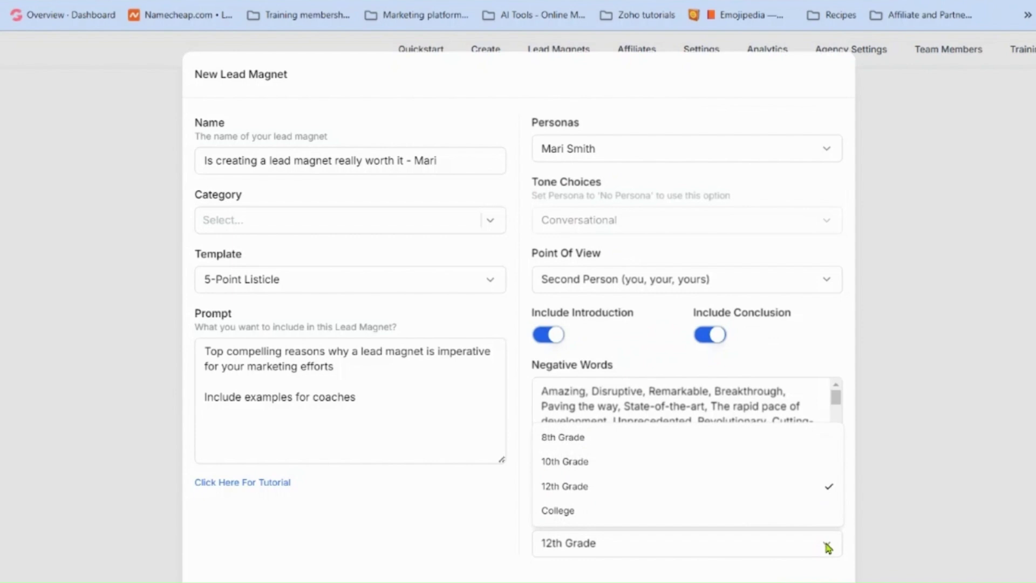
click(827, 546)
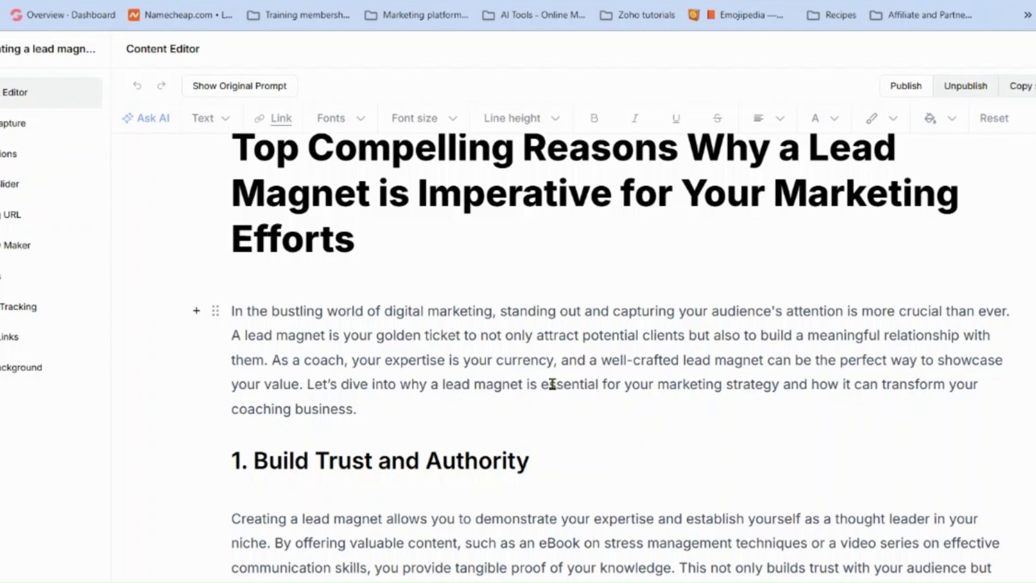
Read through the generated Mari Smith lead magnet from its introduction to its conclusion
scroll(1012, 407, down, 5)
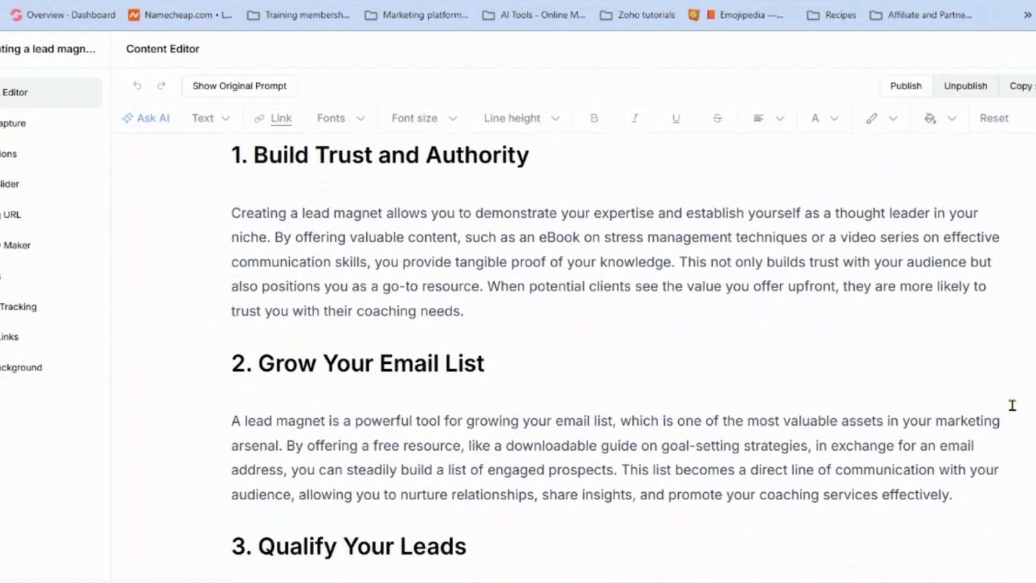
scroll(1012, 405, down, 10)
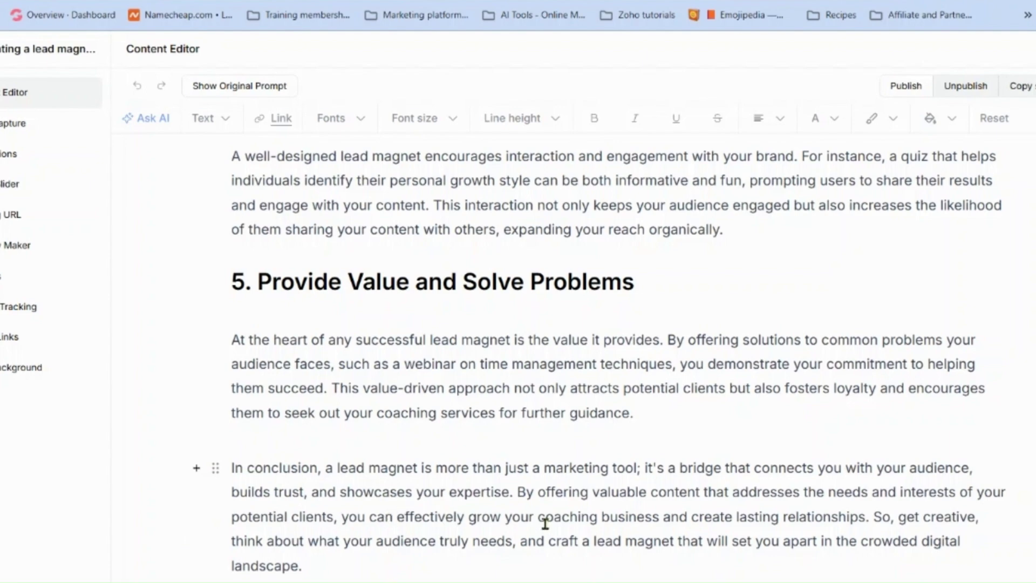
scroll(545, 523, up, 15)
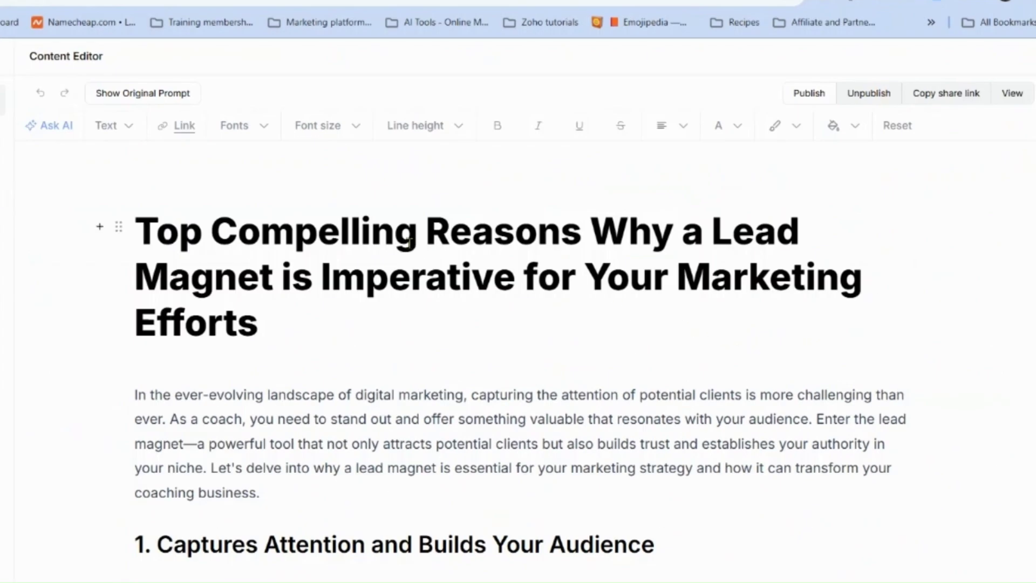
Check the original prompt of the next lead magnet version and read its introduction, five points and conclusion
click(158, 95)
scroll(182, 397, down, 1)
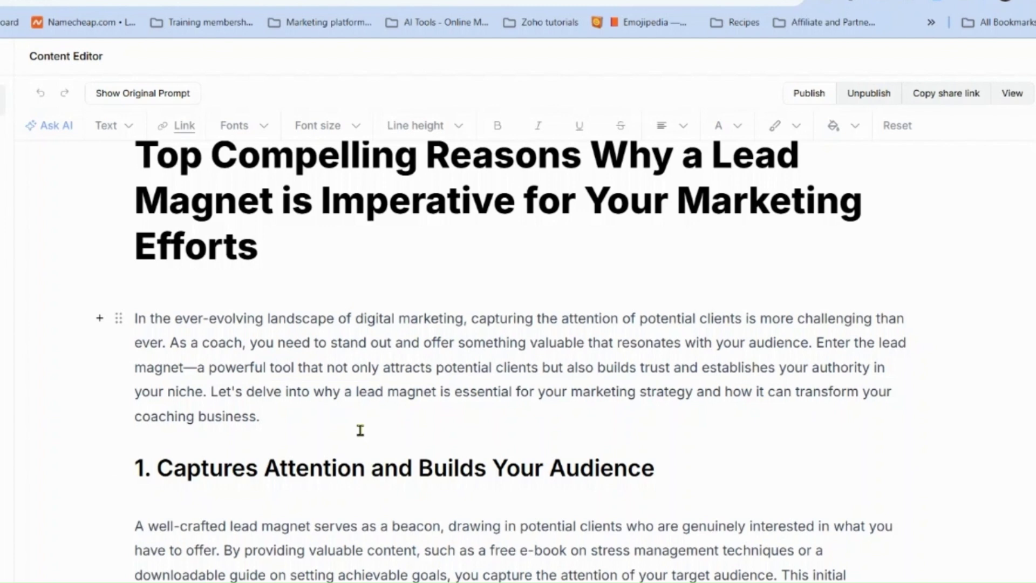
scroll(360, 430, down, 3)
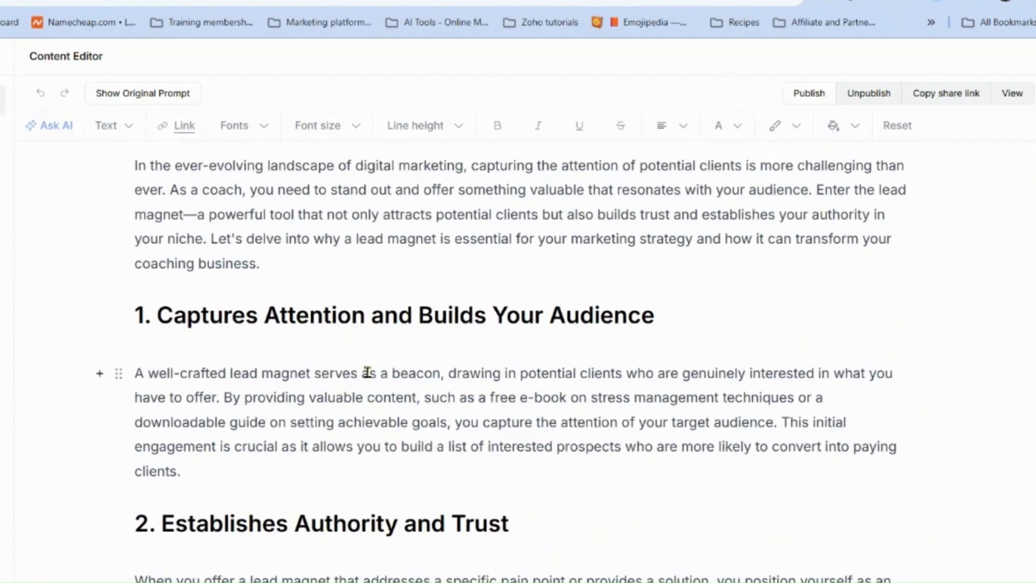
scroll(365, 370, down, 1)
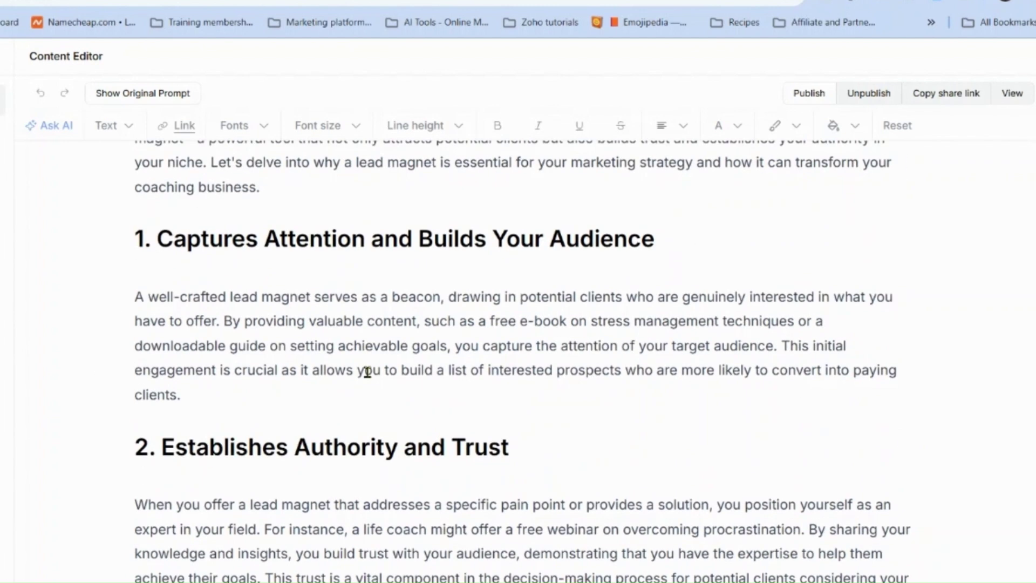
scroll(367, 371, down, 5)
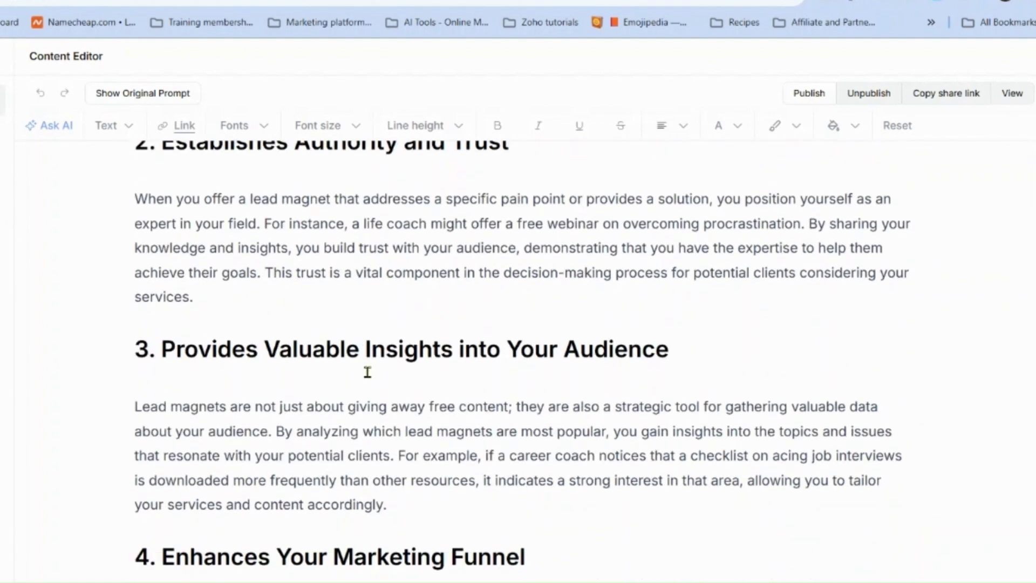
scroll(367, 371, down, 4)
scroll(366, 372, down, 2)
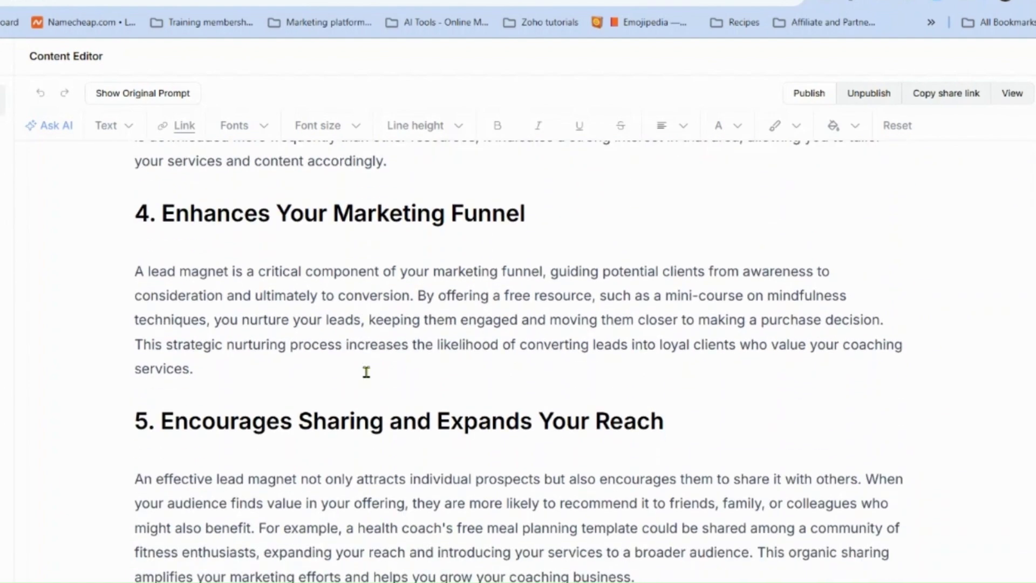
scroll(366, 372, down, 2)
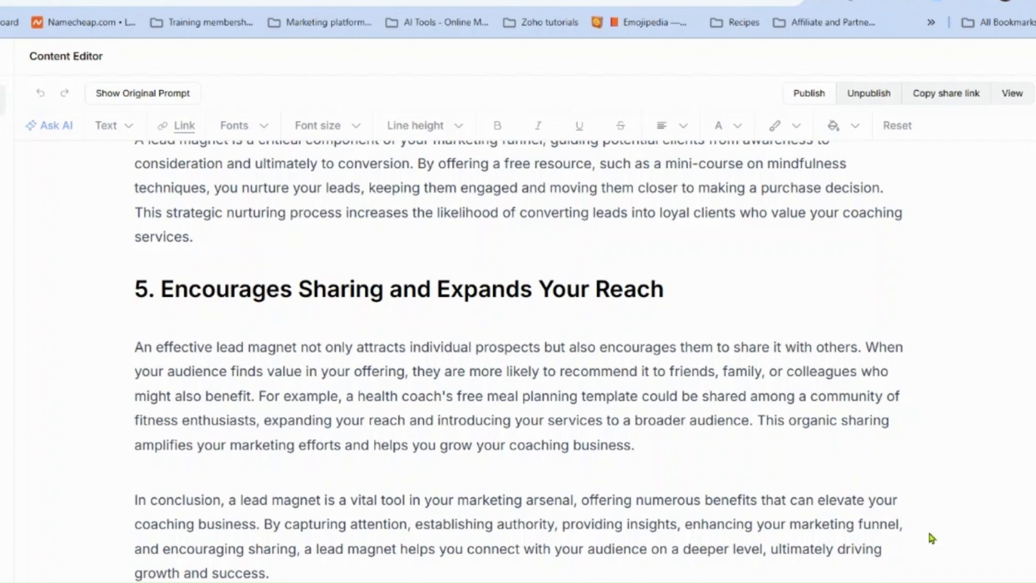
scroll(821, 423, up, 16)
scroll(504, 407, up, 3)
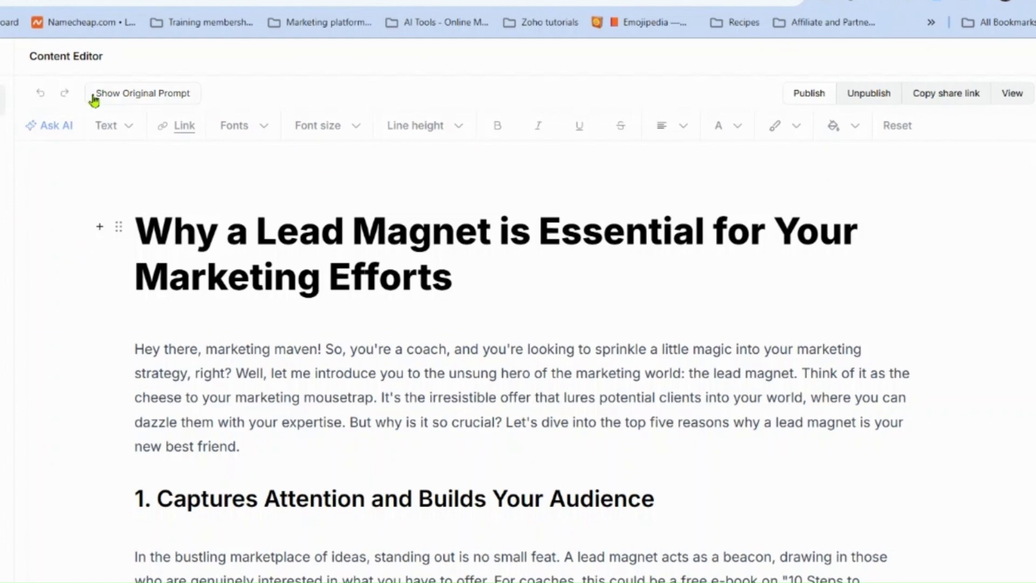
Check the original prompt and persona settings of "Why a Lead Magnet is Essential for Your Marketing Efforts" and read its content
click(111, 92)
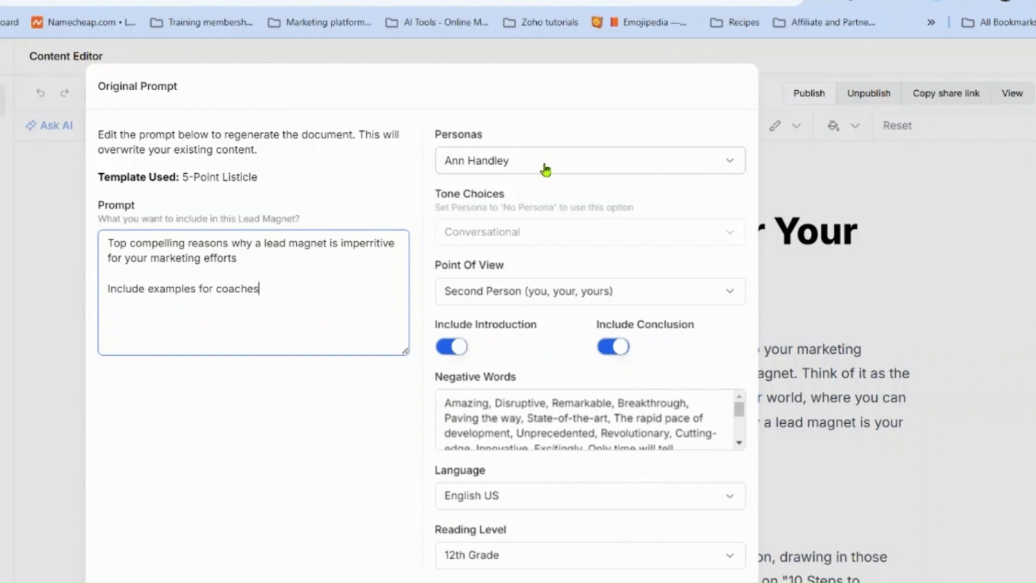
key(Escape)
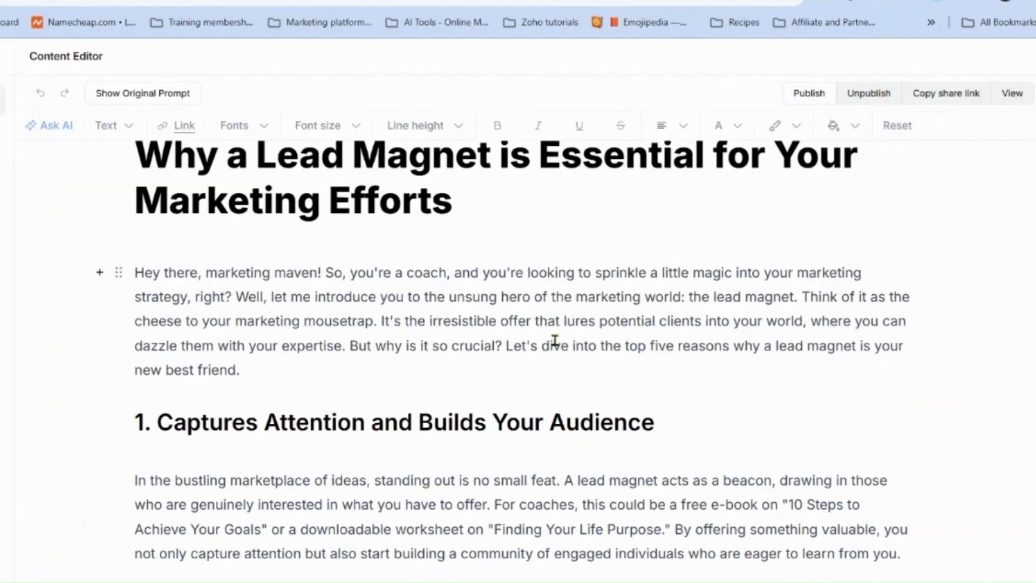
scroll(546, 331, up, 2)
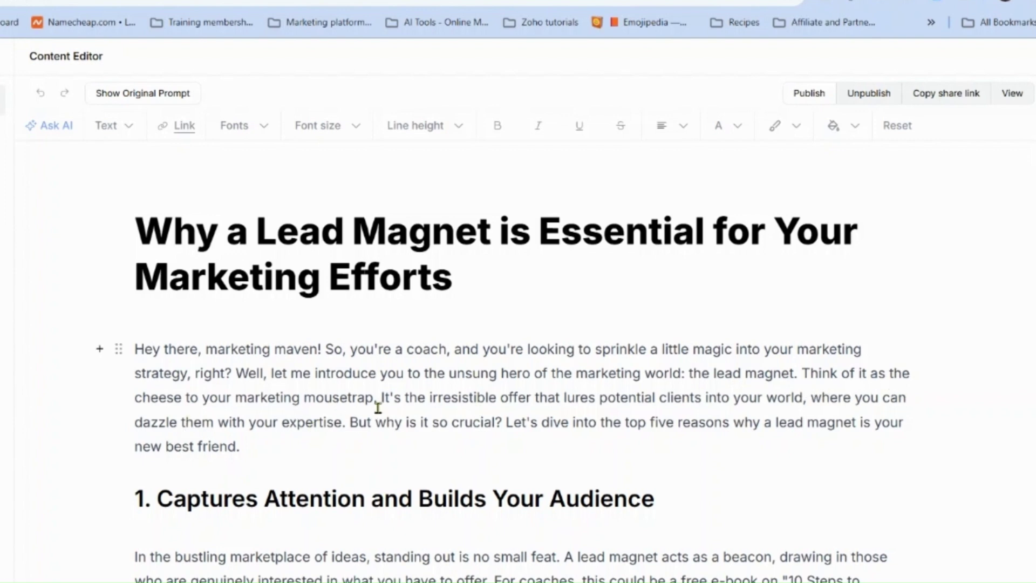
scroll(376, 408, down, 6)
scroll(378, 406, down, 10)
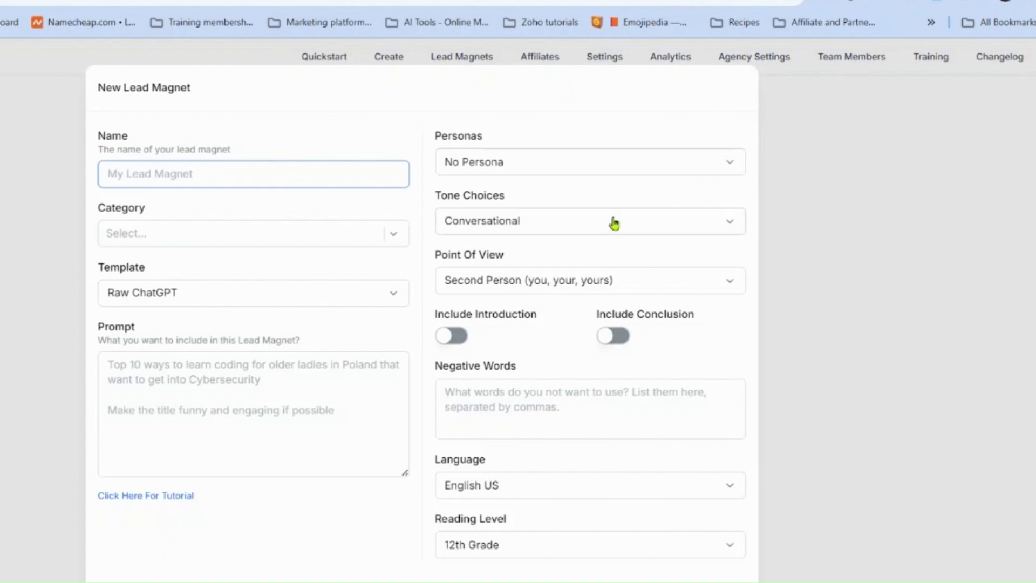
Review the list of available personas in the new lead magnet form without choosing one
click(734, 170)
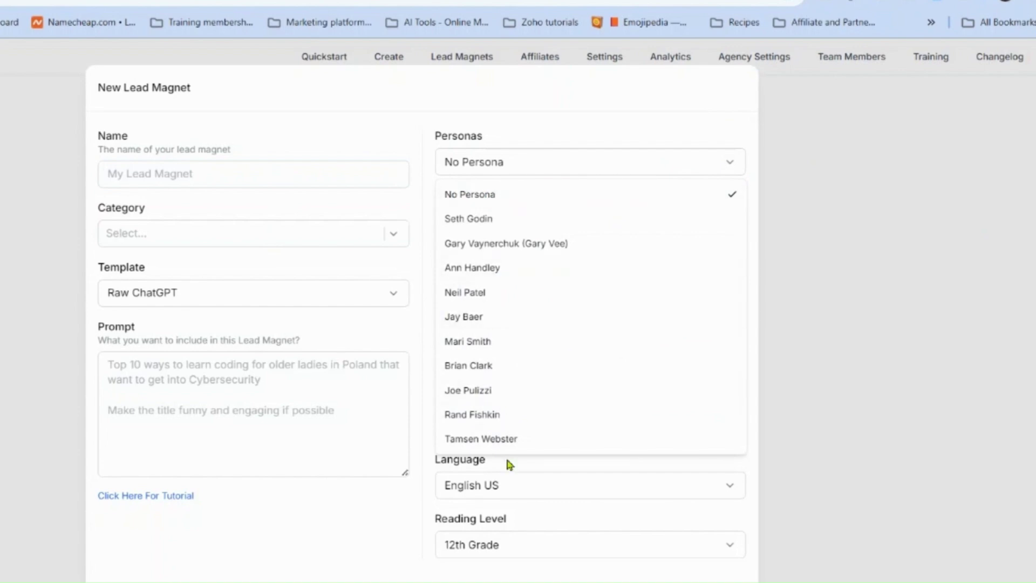
click(733, 168)
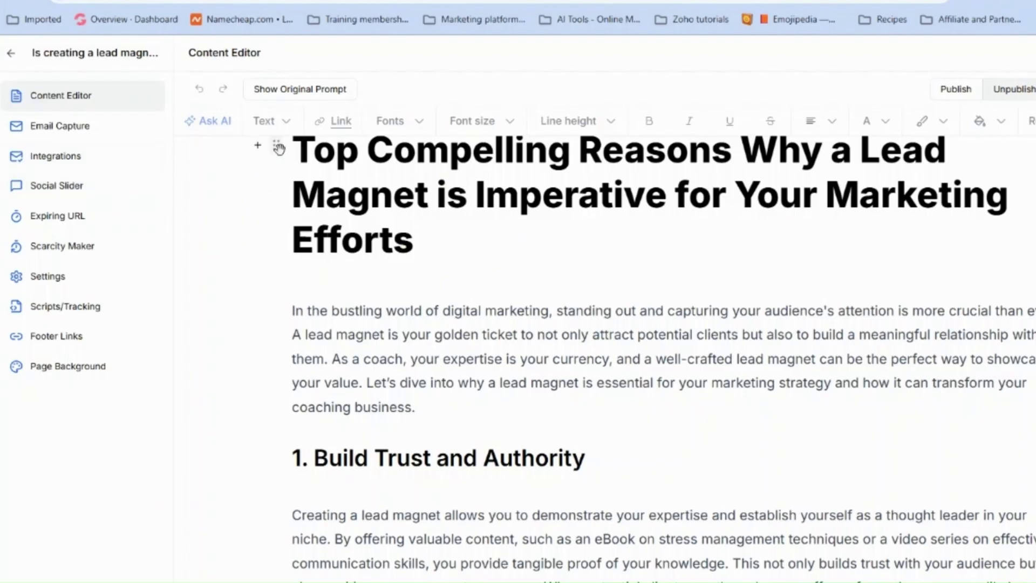
scroll(279, 149, up, 1)
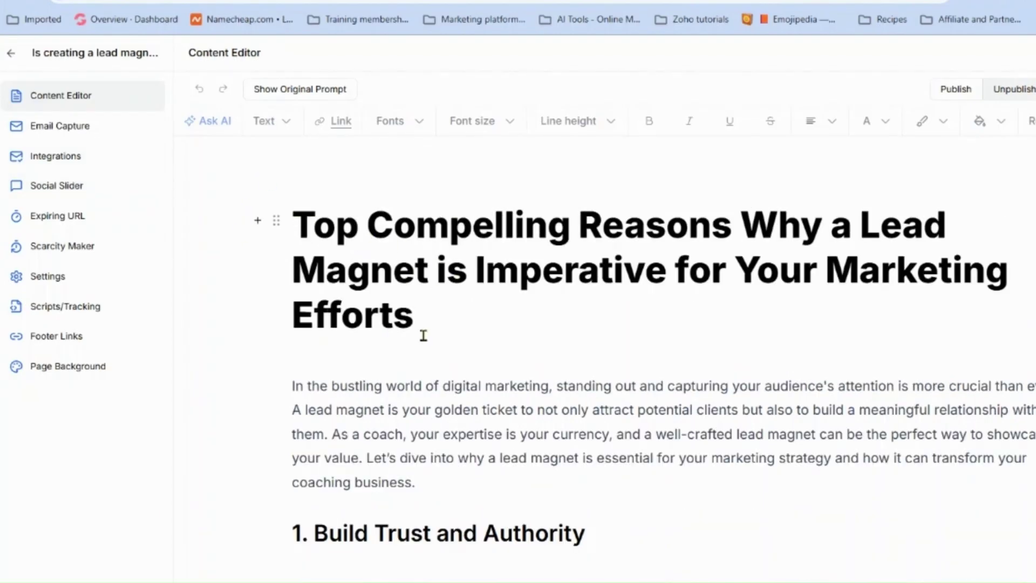
scroll(330, 471, down, 1)
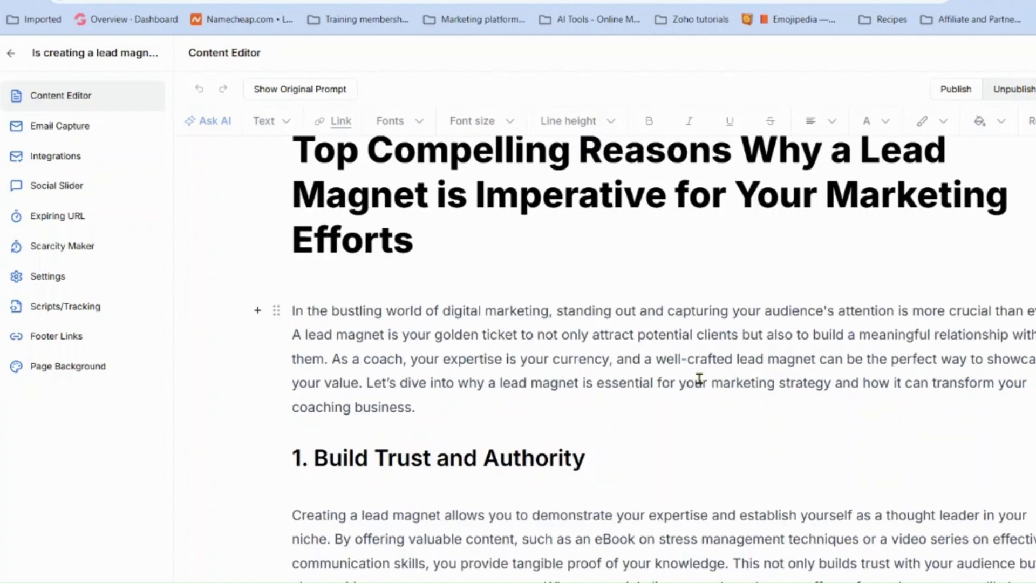
Give the lead magnet's main title a blue text background using the saved brand colour #327bae
scroll(695, 401, down, 2)
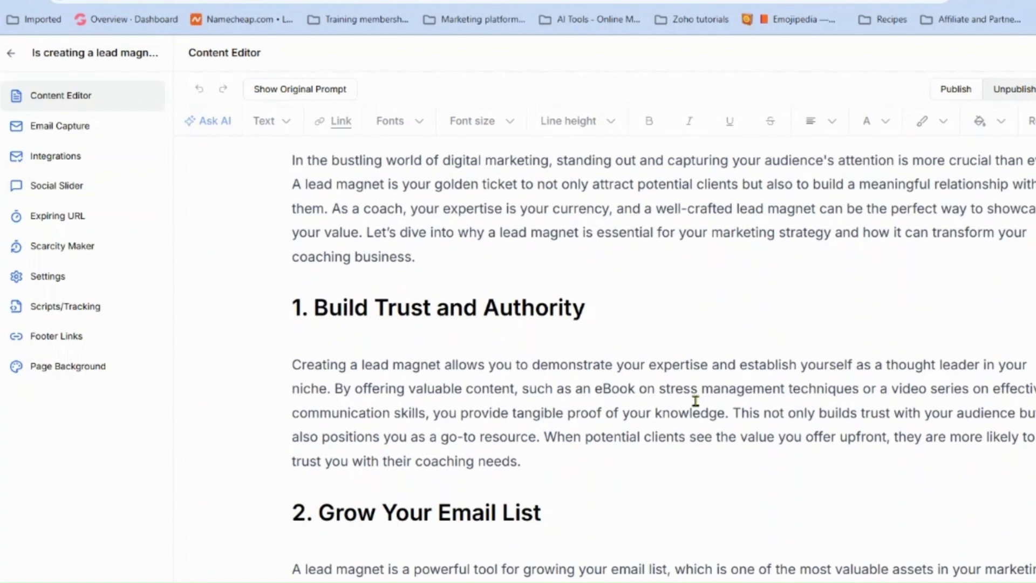
scroll(334, 416, up, 3)
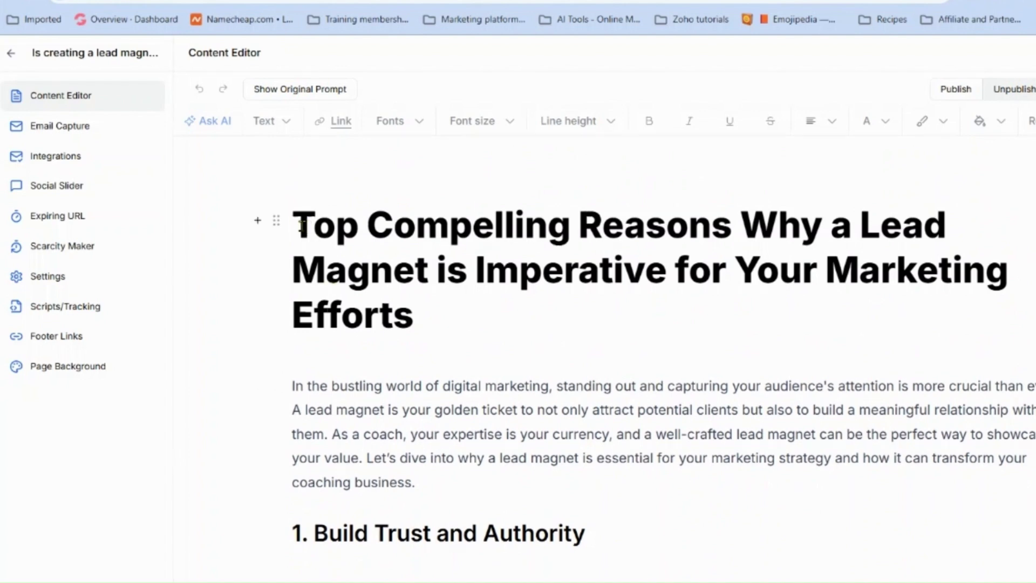
drag(294, 226, 411, 319)
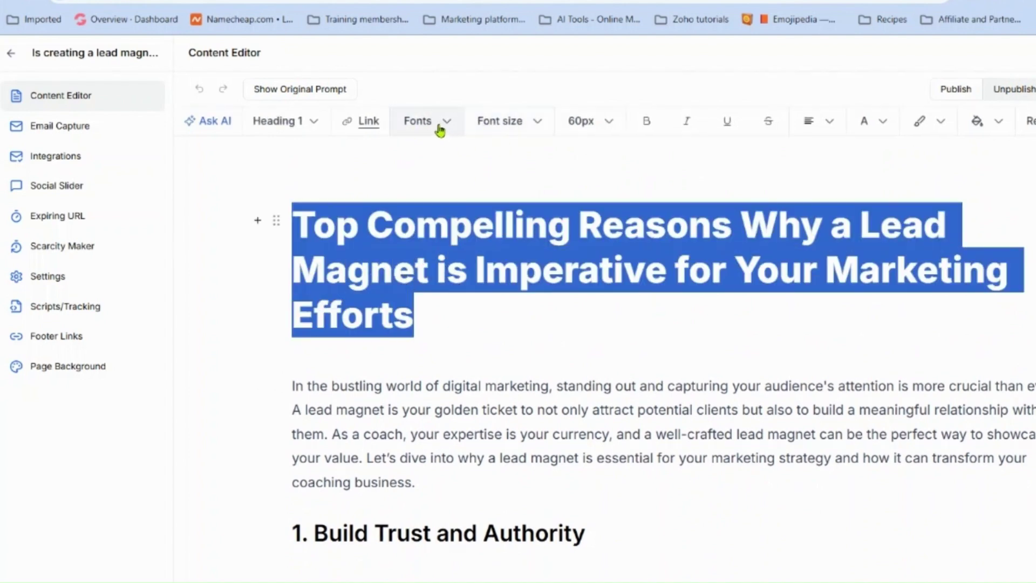
click(983, 122)
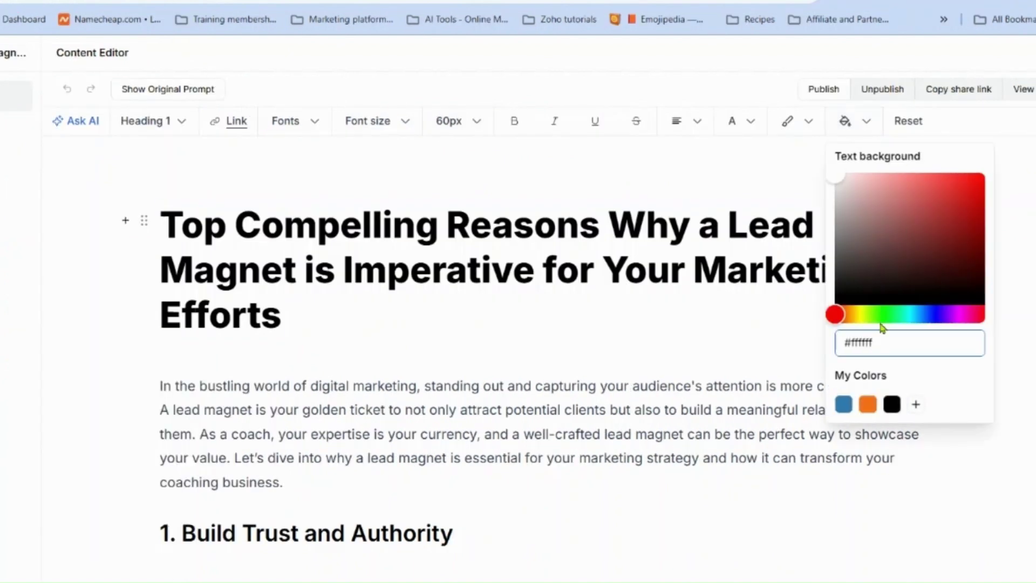
click(843, 404)
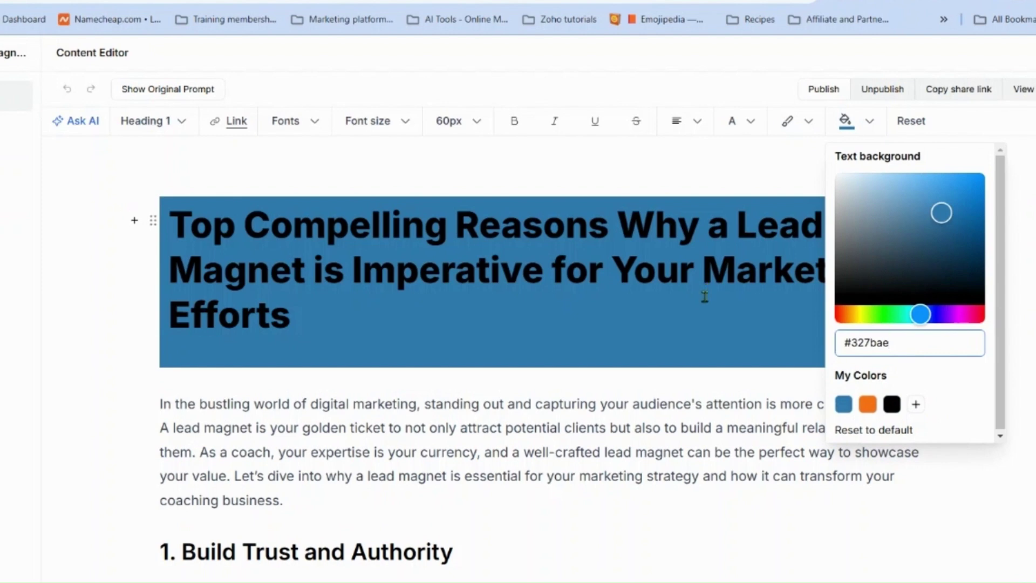
Change the text colour of the lead magnet's main title to white
click(807, 123)
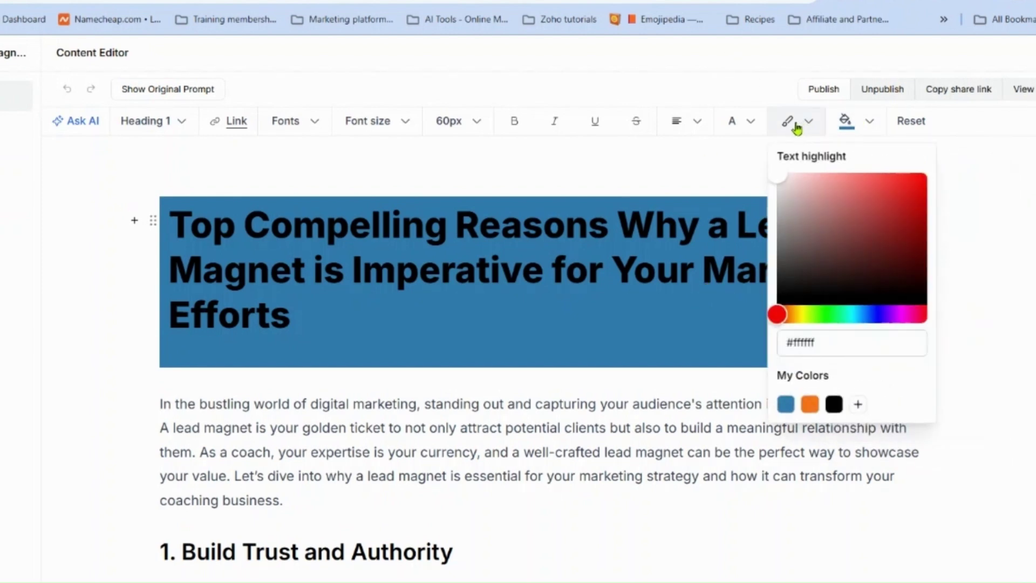
click(752, 124)
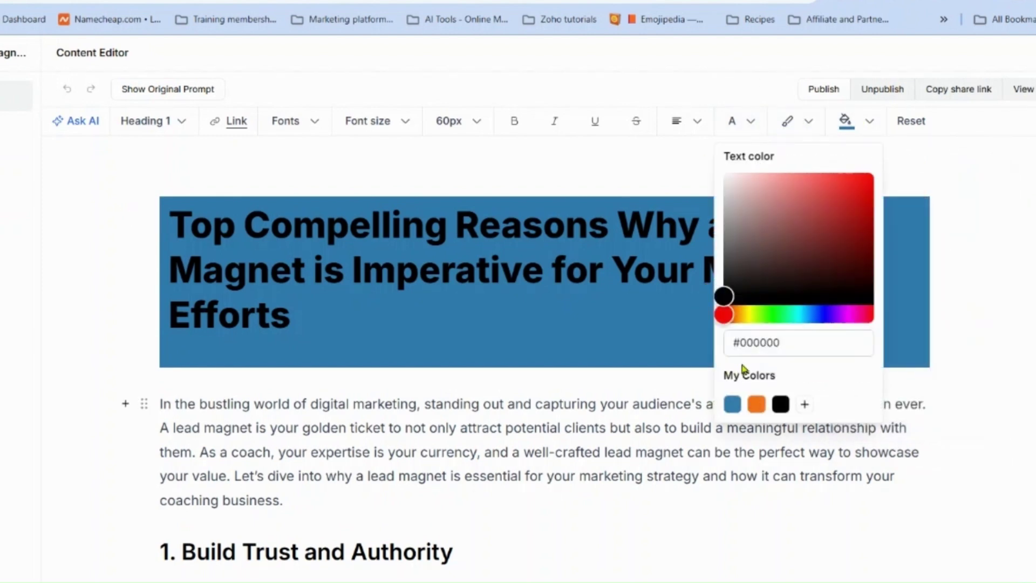
click(777, 344)
click(927, 159)
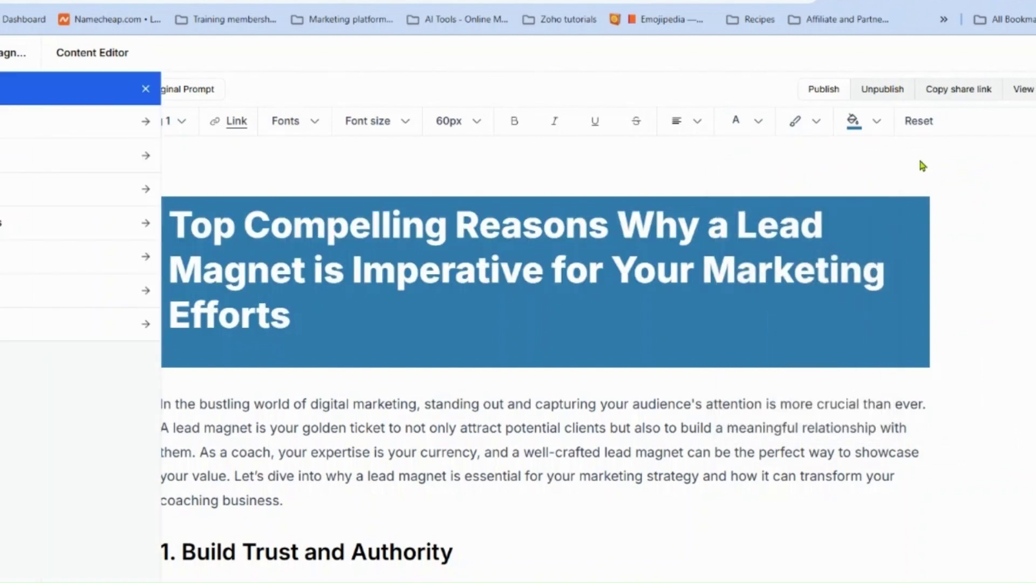
Colour the heading "1. Build Trust and Authority" with the saved orange #f47016
drag(470, 558, 158, 561)
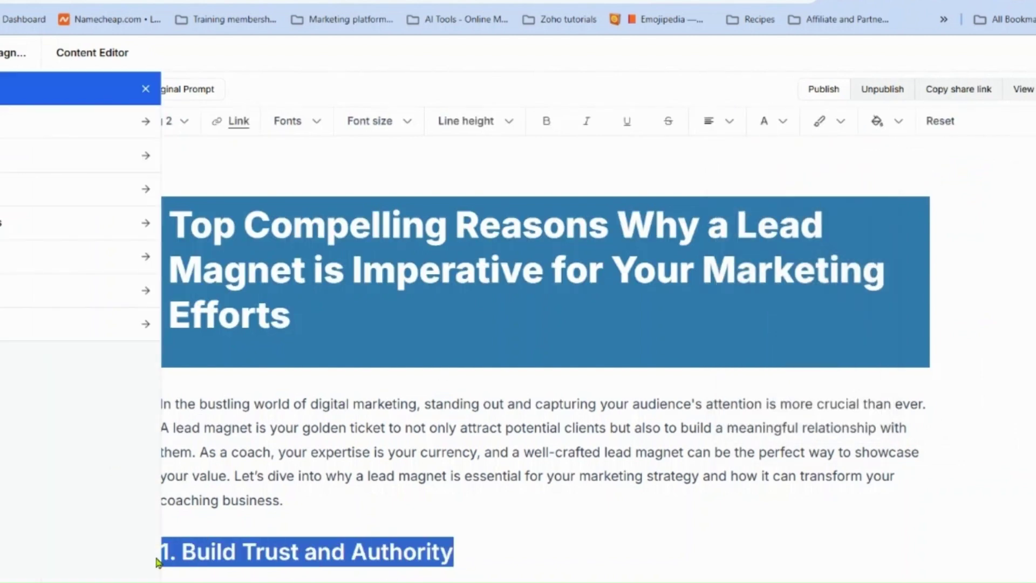
click(782, 122)
click(788, 404)
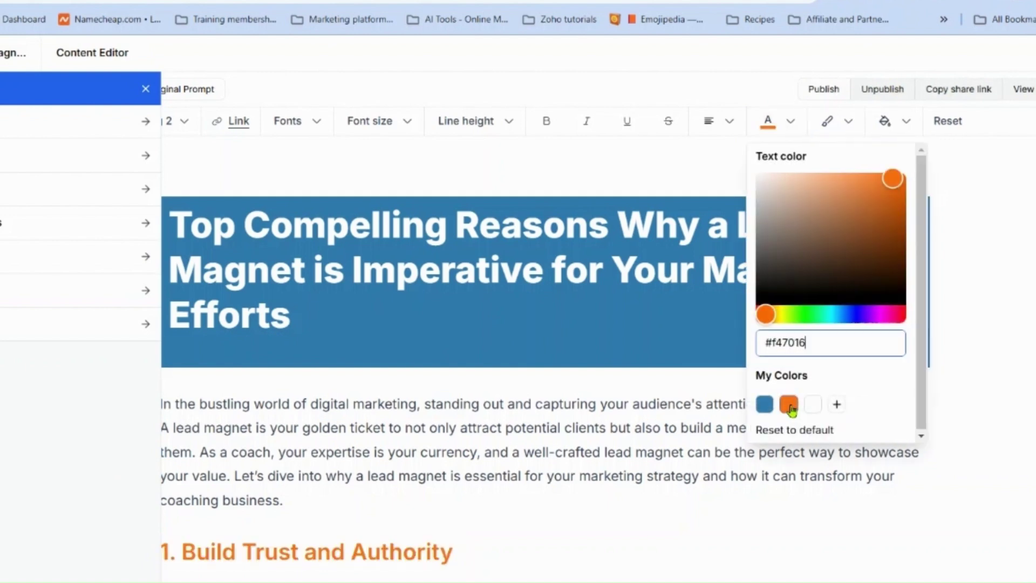
scroll(463, 327, down, 2)
scroll(462, 328, up, 2)
click(964, 239)
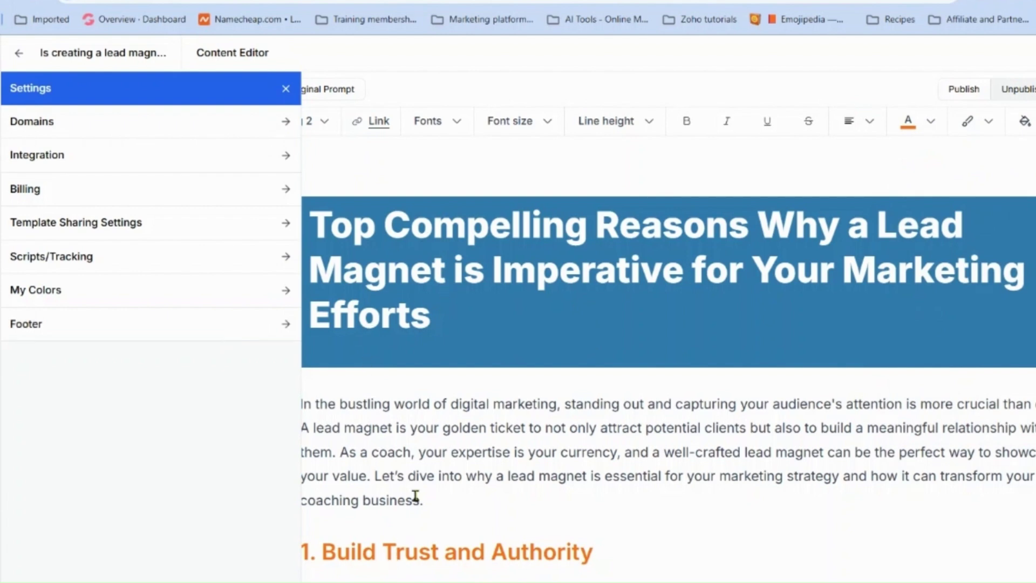
Close the general settings and add an empty line below the introduction paragraph, before the first numbered heading
scroll(416, 497, down, 1)
click(360, 453)
click(439, 436)
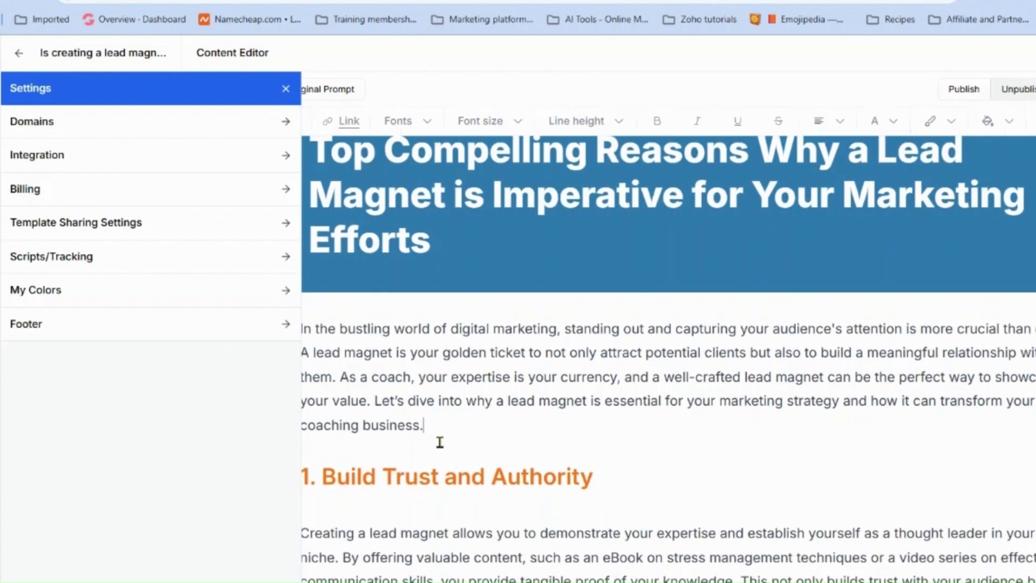
click(284, 91)
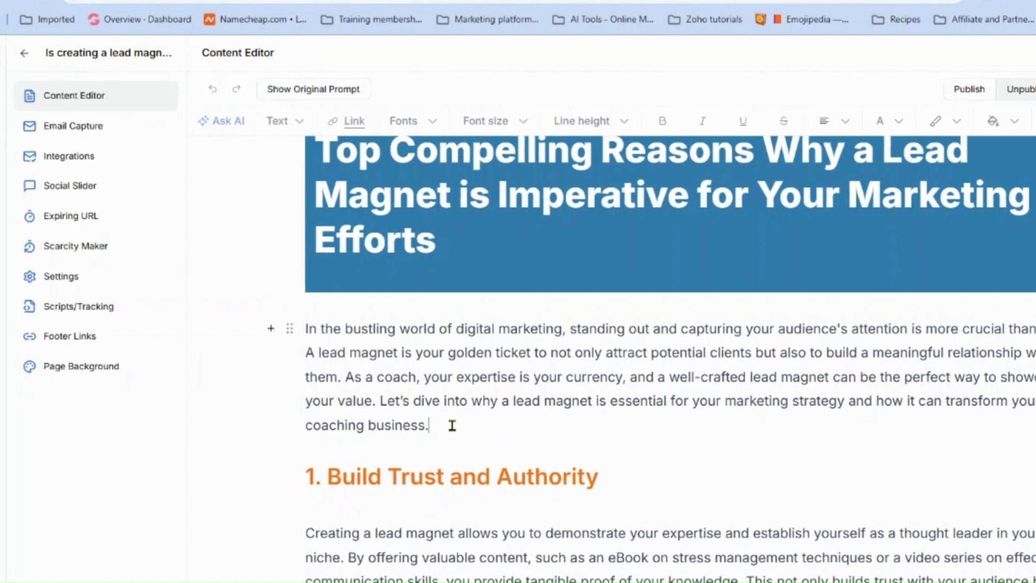
key(Return)
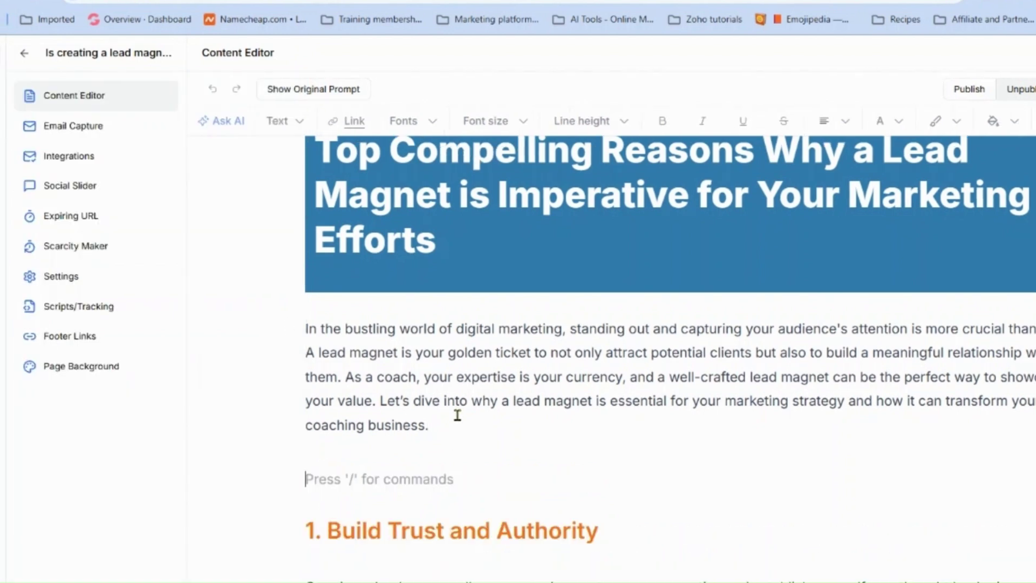
Bring up the block commands on the empty line and look through the content types that can be inserted
text(/)
scroll(447, 574, down, 2)
scroll(449, 572, up, 3)
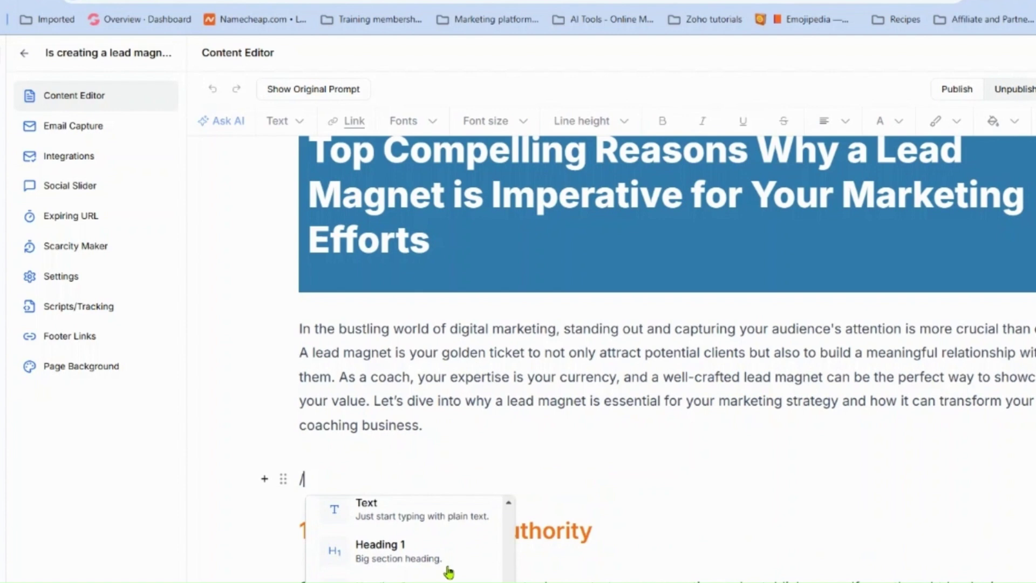
scroll(448, 571, down, 2)
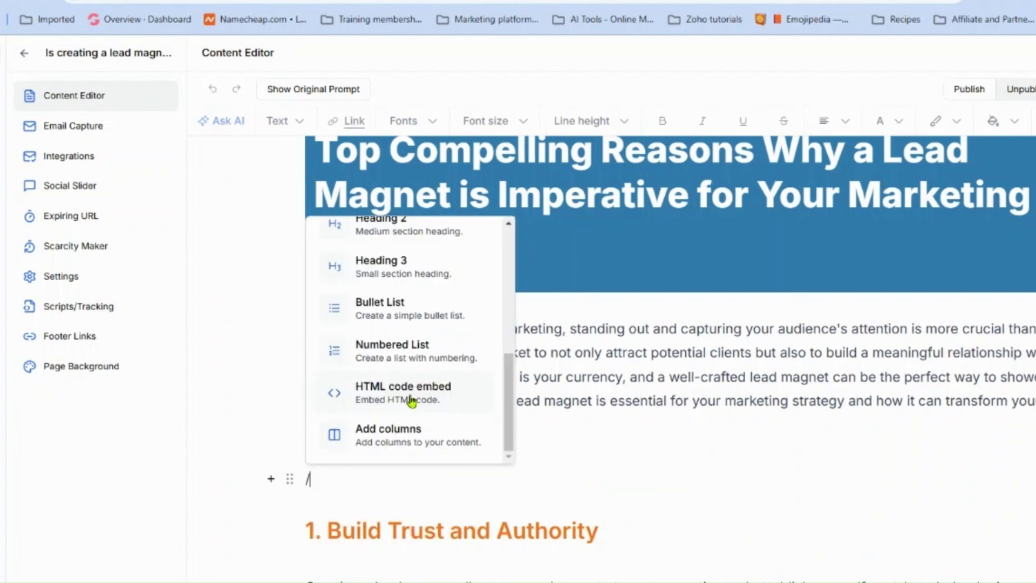